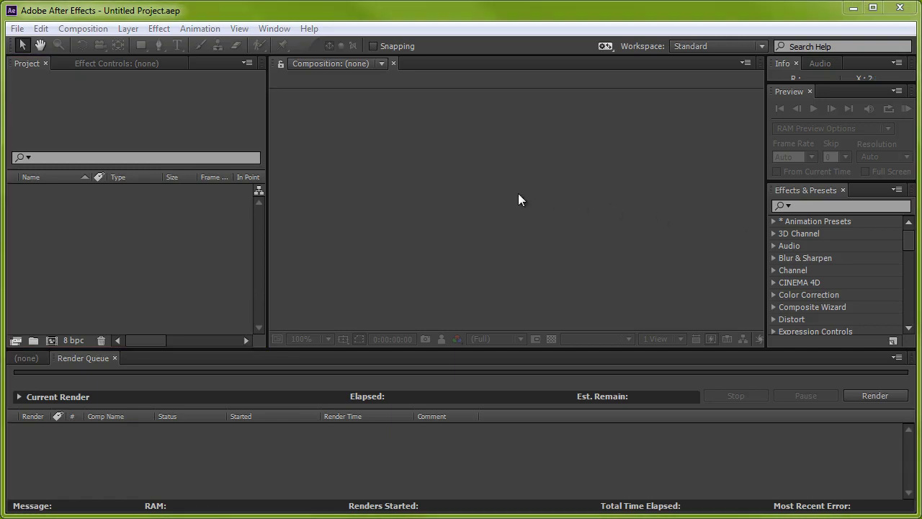
# From the Import dialog, play Canal_Lili_Pads from Un Edited Clips in a media player.
pyautogui.click(519, 194)
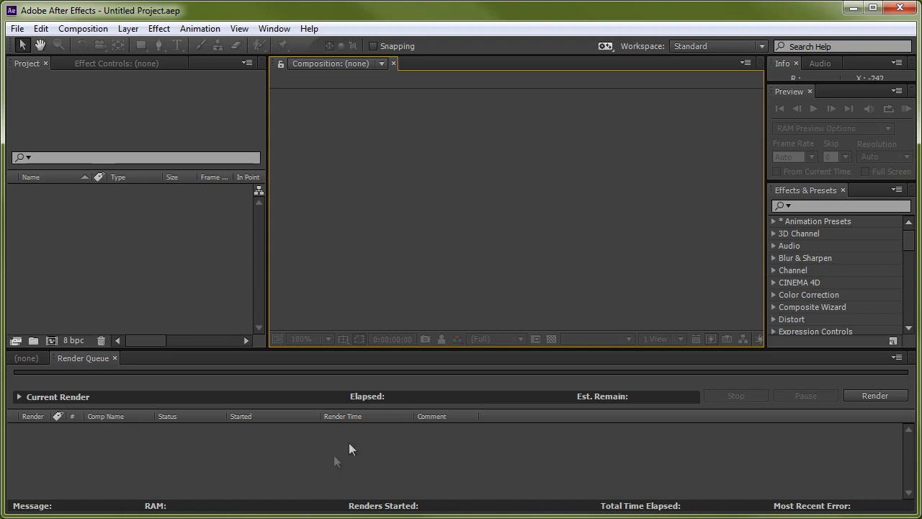
pyautogui.hotkey('ctrl', 'i')
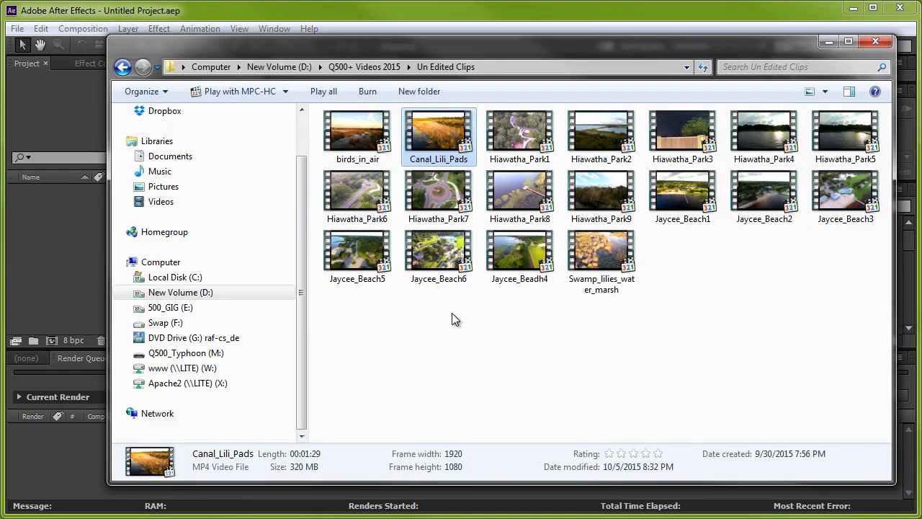
pyautogui.doubleClick(421, 141)
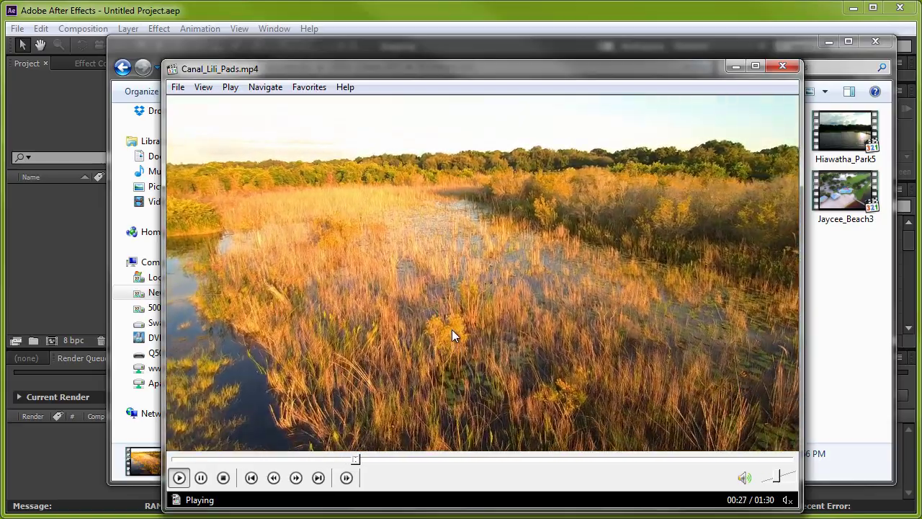
# Close MPC-HC after watching the Canal_Lili_Pads preview.
pyautogui.click(783, 66)
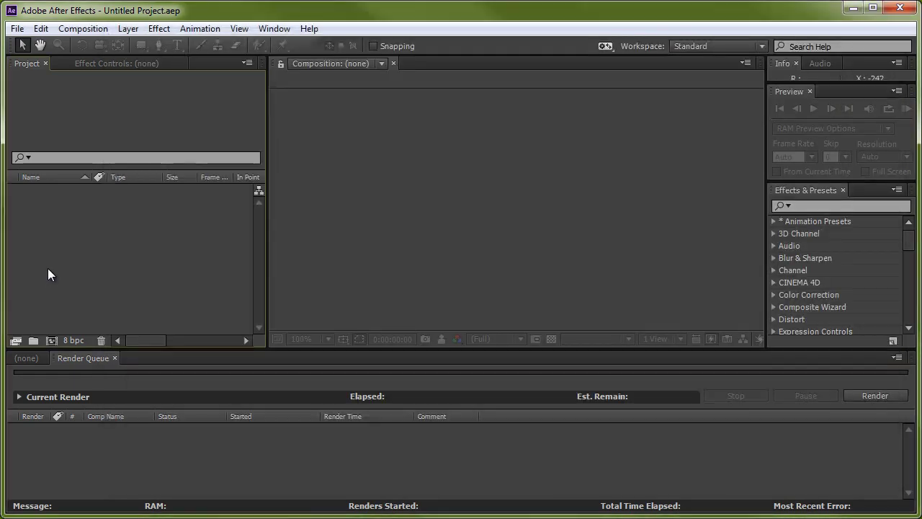
# Drag Canal_Lili_Pads.mp4 from the Un Edited Clips folder into the Project panel.
pyautogui.click(47, 268)
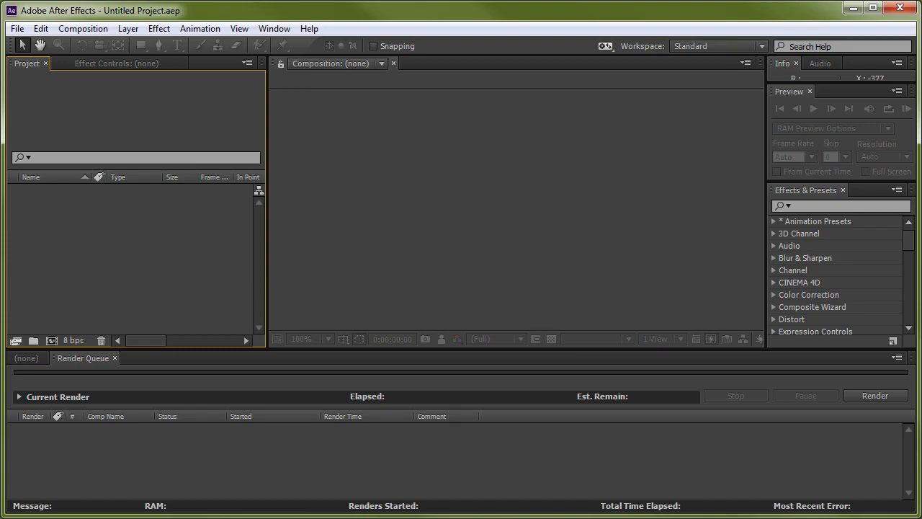
pyautogui.hotkey('alt', 'Tab')
pyautogui.moveTo(438, 141); pyautogui.dragTo(52, 144)
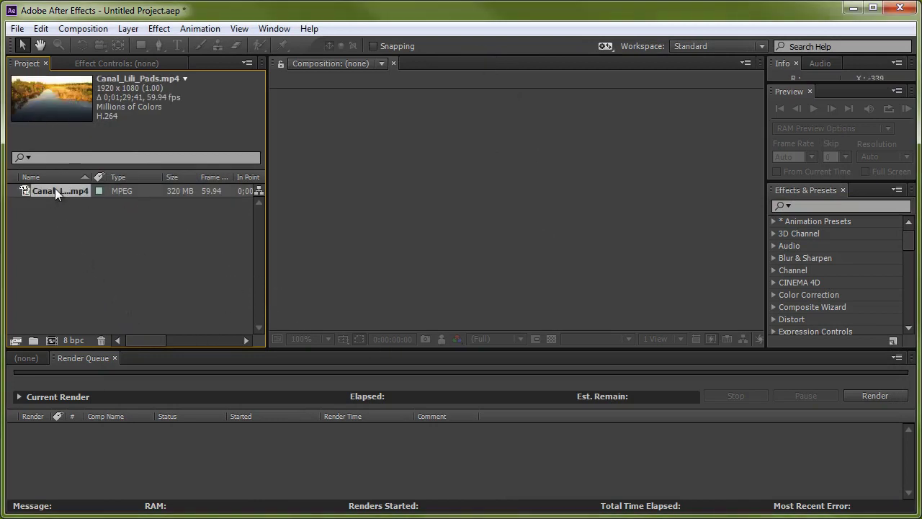
# Build a Canal_Lili_Pads composition from the footage and scrub through it to preview.
pyautogui.moveTo(55, 188); pyautogui.dragTo(52, 339)
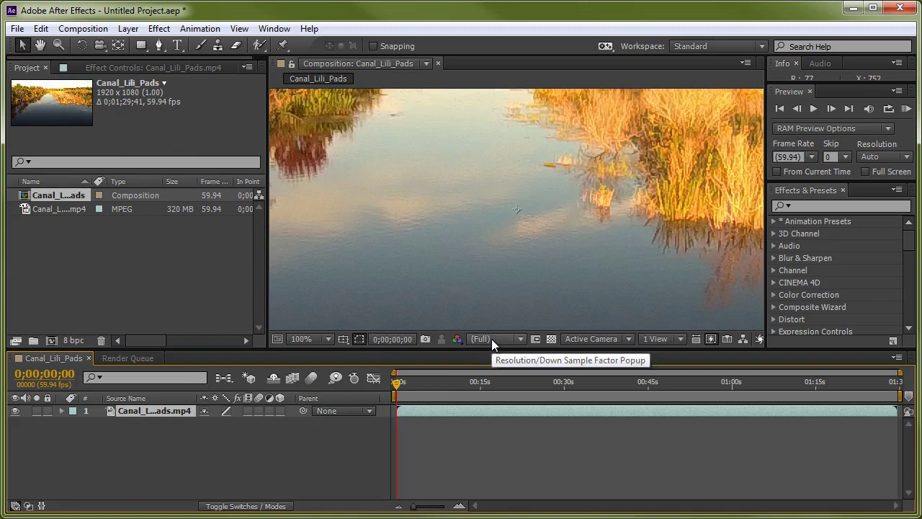
pyautogui.moveTo(397, 381); pyautogui.dragTo(480, 393)
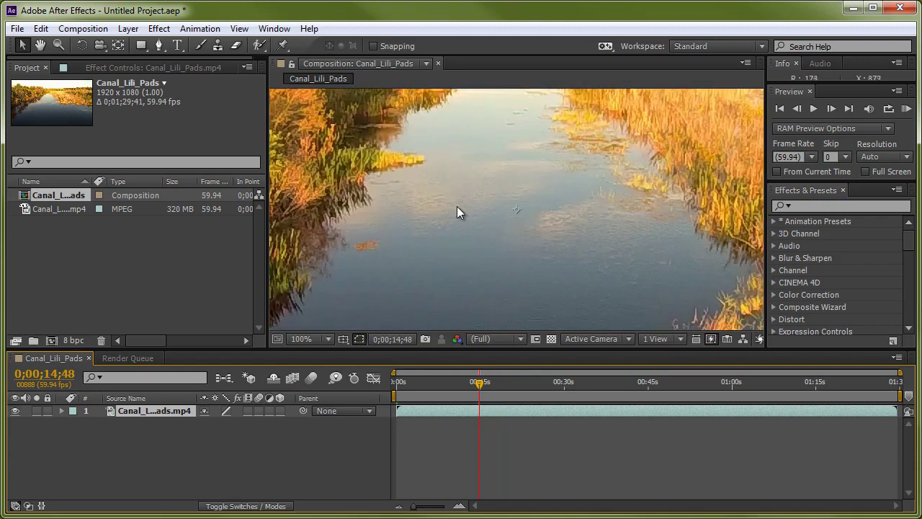
pyautogui.moveTo(482, 388); pyautogui.dragTo(397, 389)
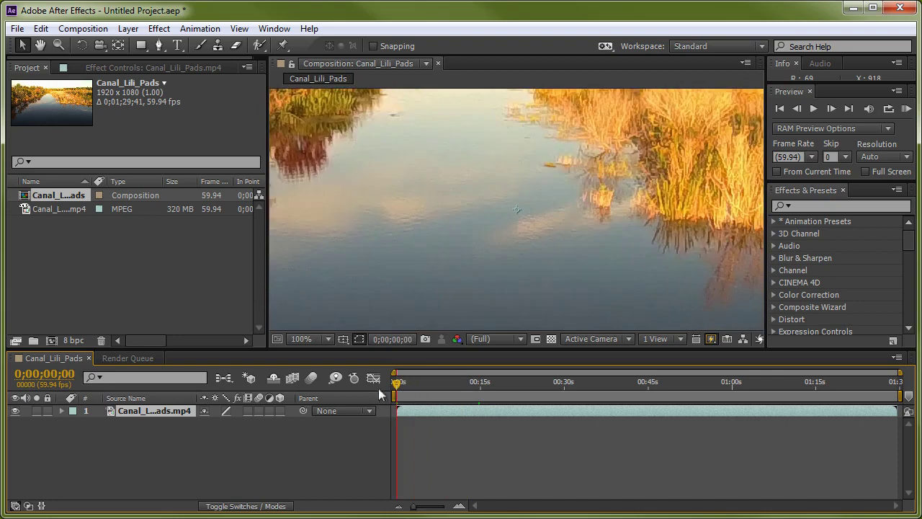
pyautogui.scroll(-6, 492, 236)
pyautogui.scroll(2, 493, 231)
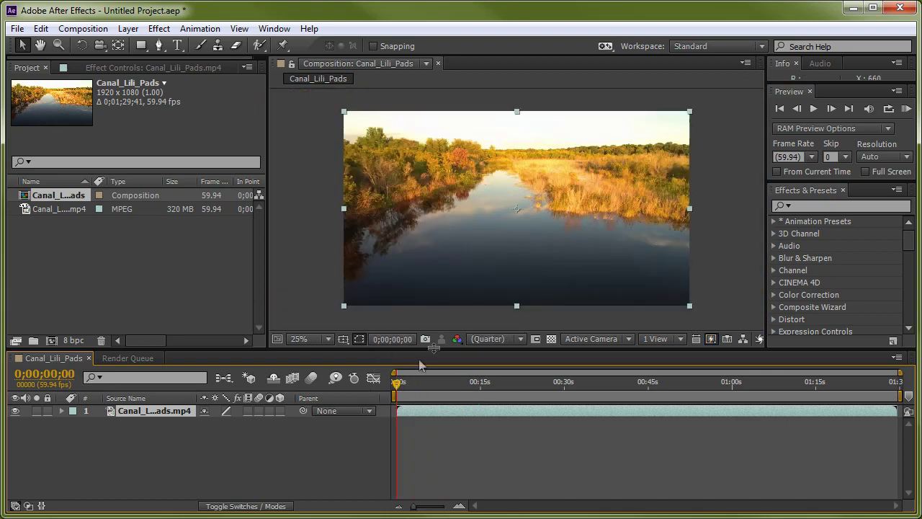
pyautogui.moveTo(405, 386); pyautogui.dragTo(413, 382)
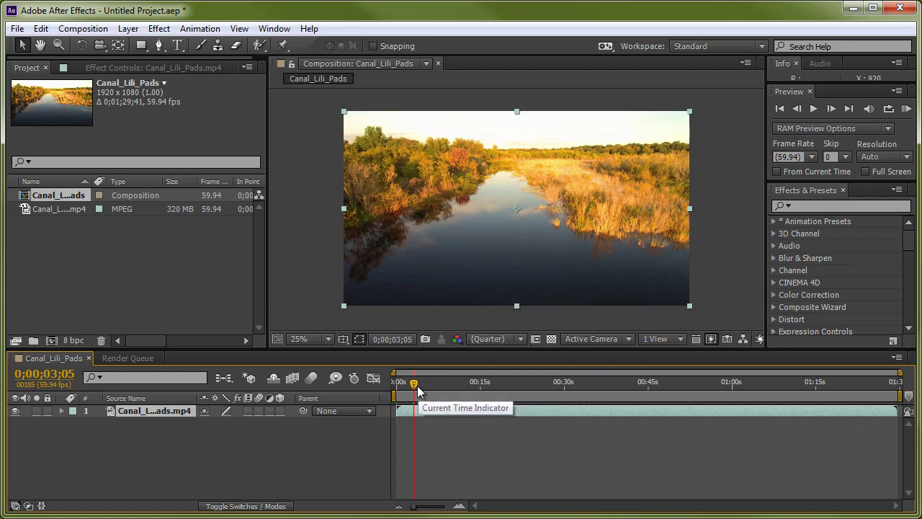
pyautogui.moveTo(414, 384); pyautogui.dragTo(457, 393)
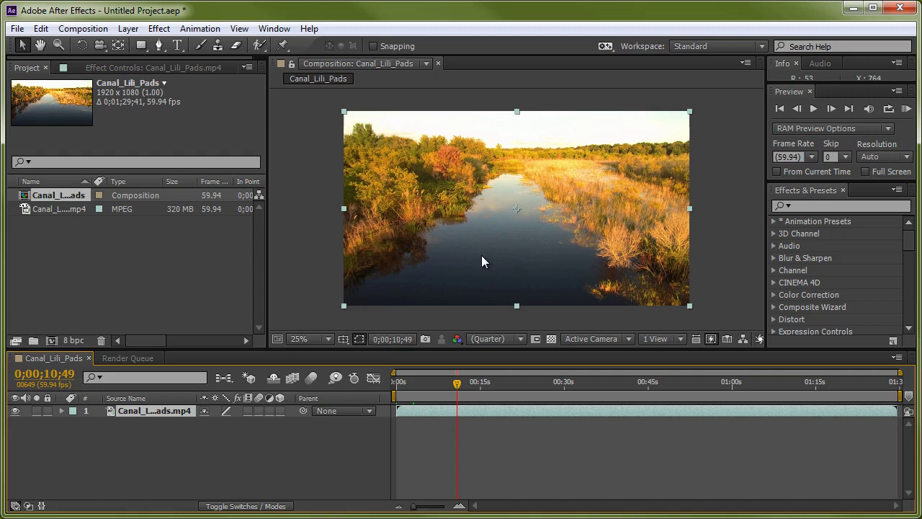
pyautogui.click(61, 208)
# Add a second copy of Canal_Lili_Pads.mp4 to the timeline and select the top layer.
pyautogui.moveTo(69, 209); pyautogui.dragTo(93, 408)
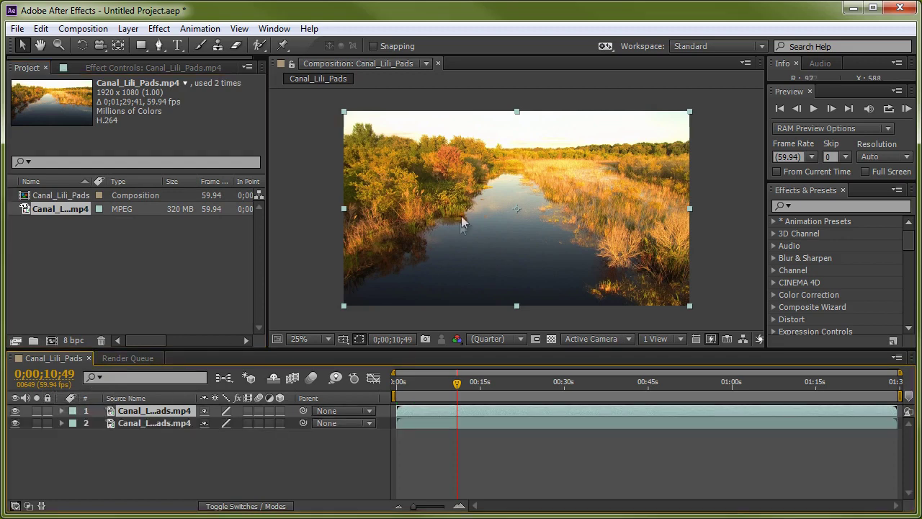
pyautogui.click(126, 423)
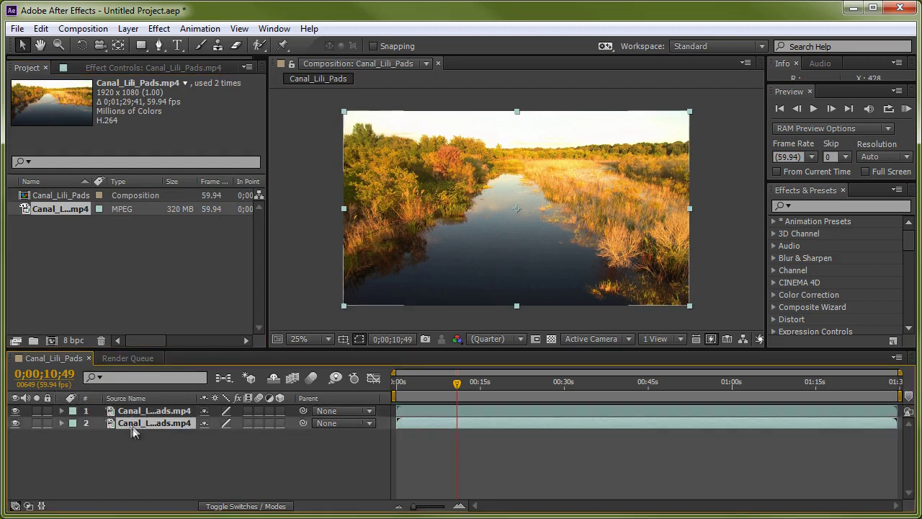
pyautogui.click(140, 413)
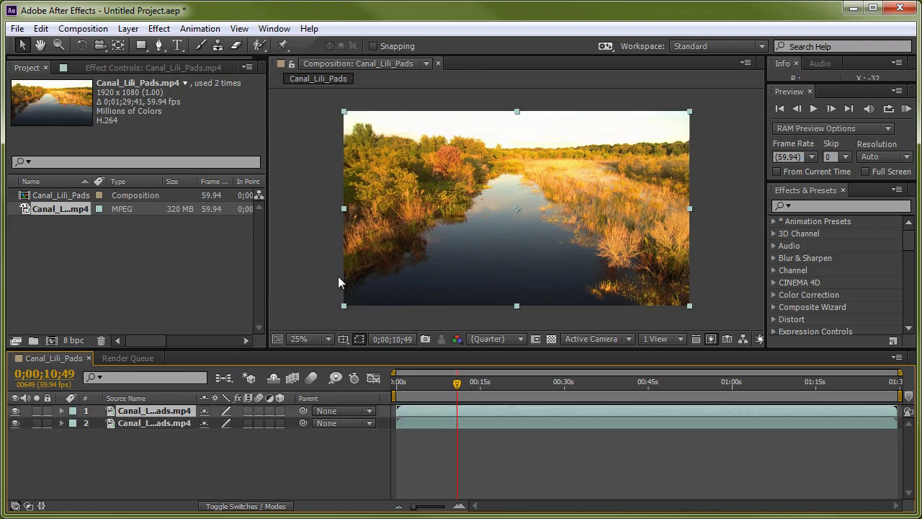
# Draw a rectangular mask over the right half of the top layer's frame.
pyautogui.click(143, 45)
pyautogui.moveTo(732, 99); pyautogui.dragTo(513, 324)
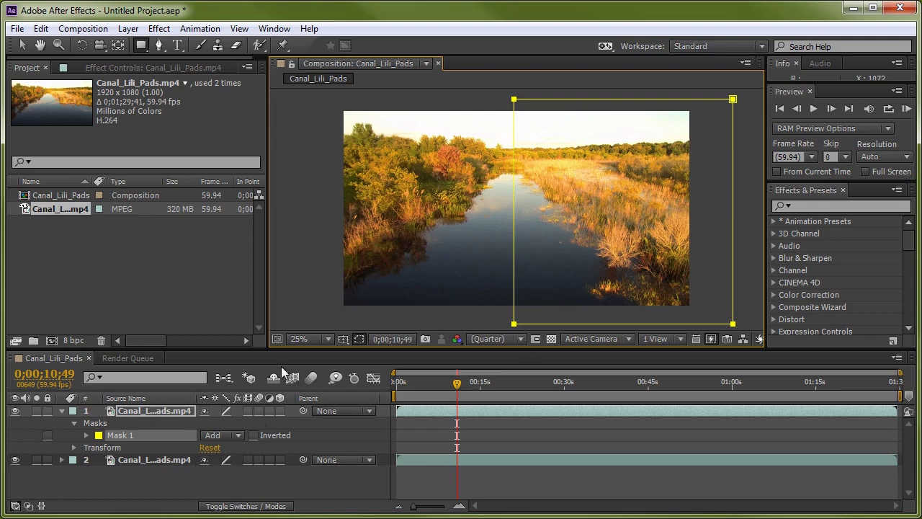
pyautogui.click(147, 459)
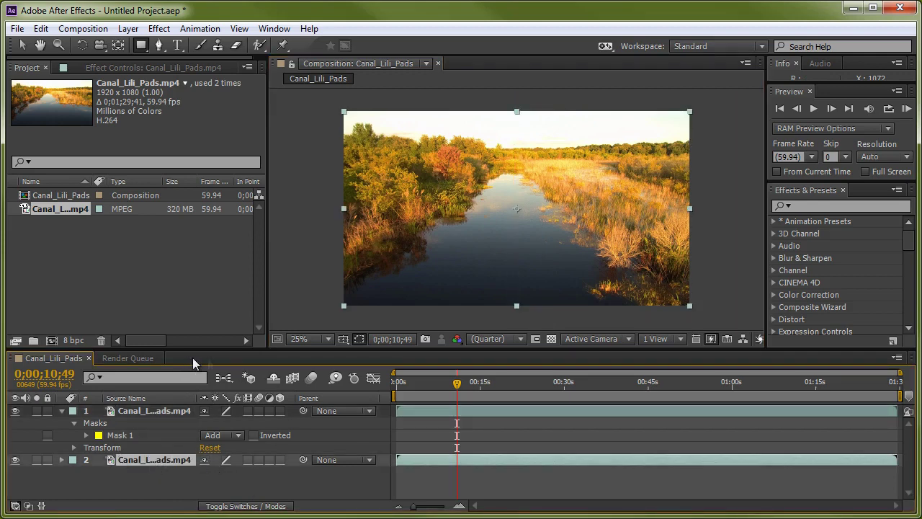
# Apply Color Correction > Levels to the lower clip layer and begin raising Input Black.
pyautogui.click(159, 29)
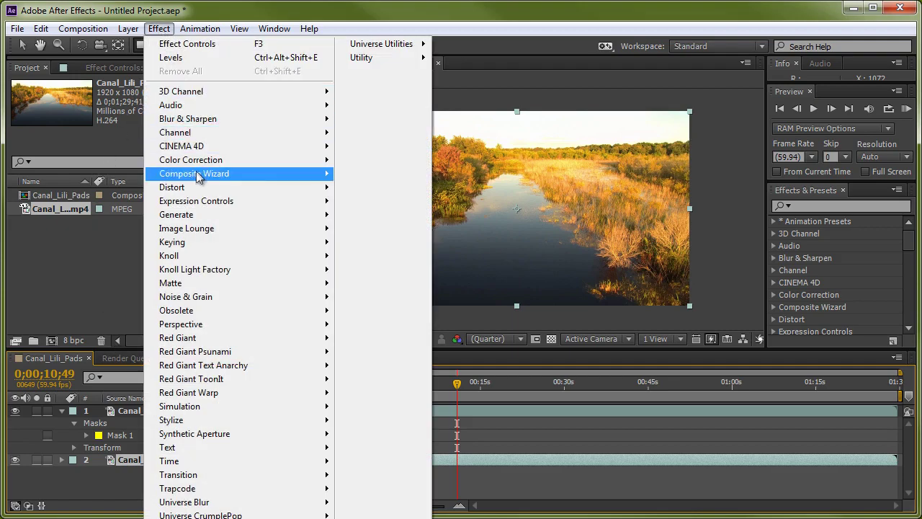
pyautogui.moveTo(195, 162)
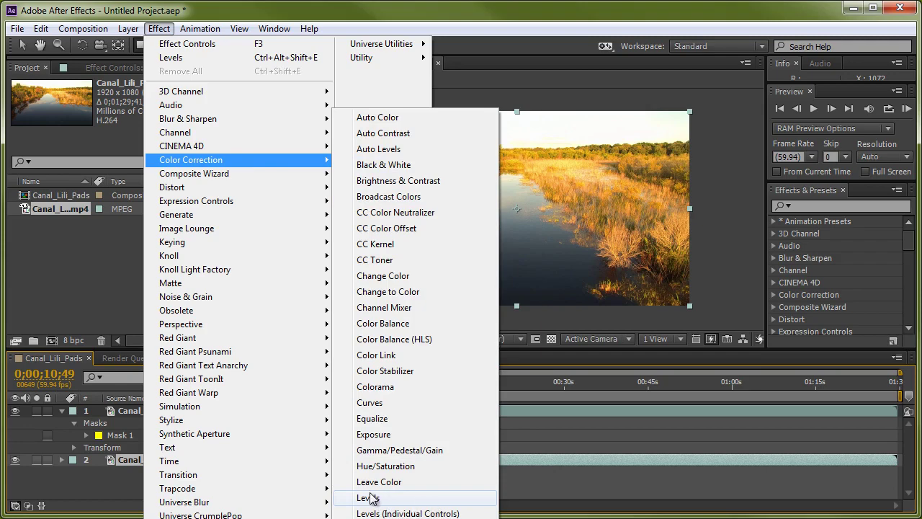
pyautogui.click(406, 498)
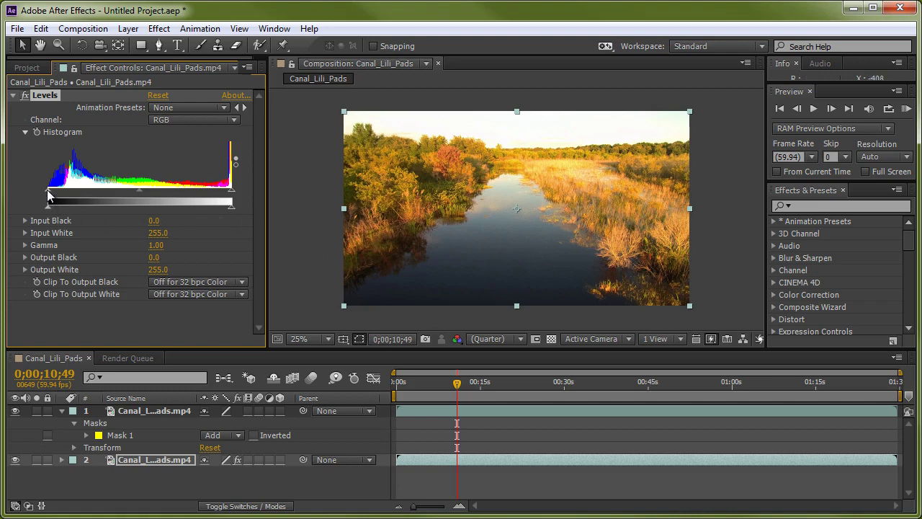
pyautogui.moveTo(48, 195)
pyautogui.mouseDown()
pyautogui.moveTo(124, 193)
pyautogui.moveTo(43, 199)
pyautogui.mouseUp()
# Raise the Levels Input Black to 14.0 to deepen the unmasked half's shadows.
pyautogui.moveTo(49, 195); pyautogui.dragTo(59, 198)
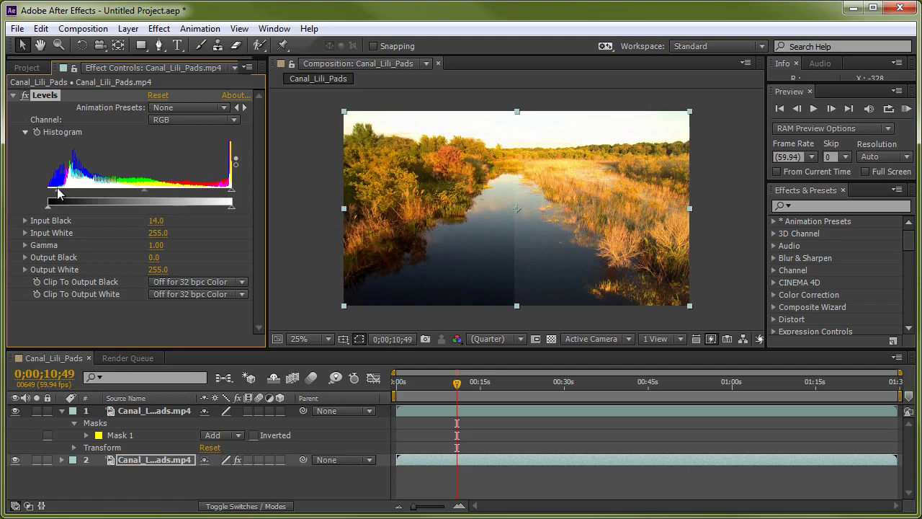
pyautogui.moveTo(59, 200)
pyautogui.mouseDown()
pyautogui.moveTo(33, 200)
pyautogui.moveTo(67, 202)
pyautogui.moveTo(41, 202)
pyautogui.moveTo(59, 199)
pyautogui.mouseUp()
pyautogui.click(160, 29)
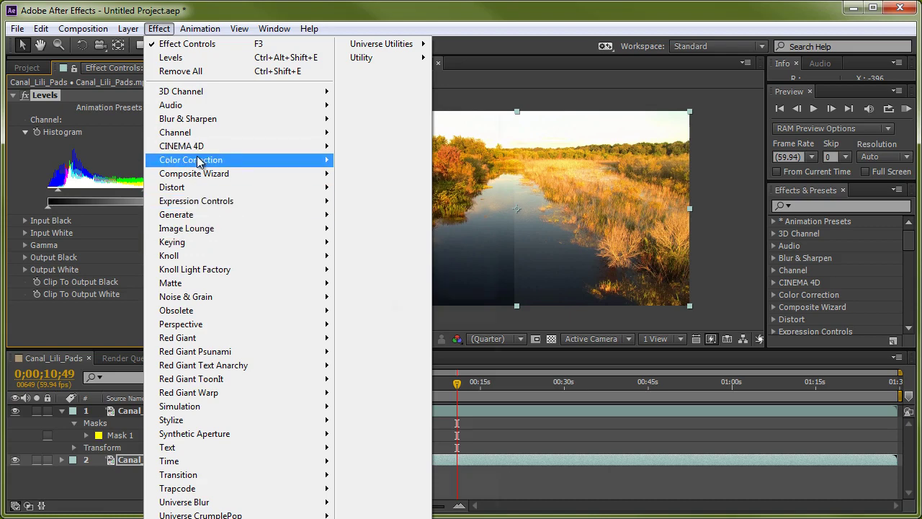
# Add Hue/Saturation below Levels on the lower layer and adjust its Master Saturation.
pyautogui.moveTo(198, 161)
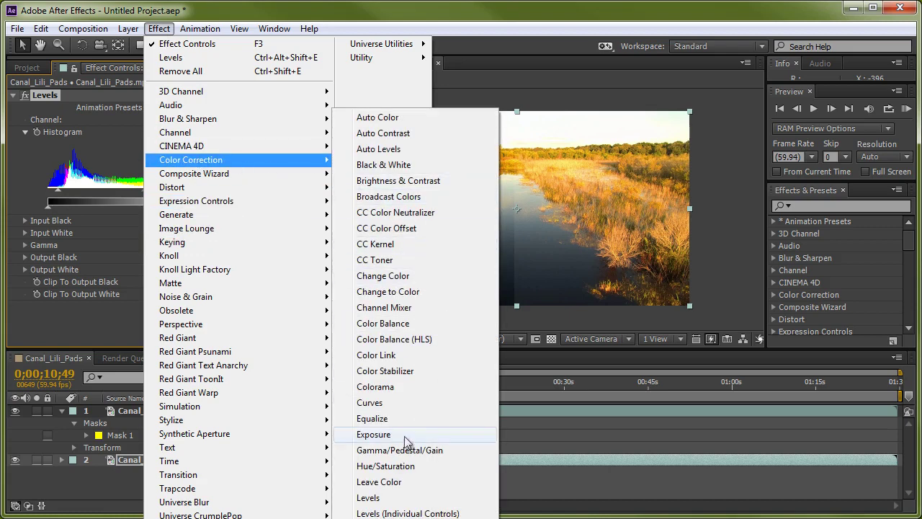
pyautogui.click(390, 468)
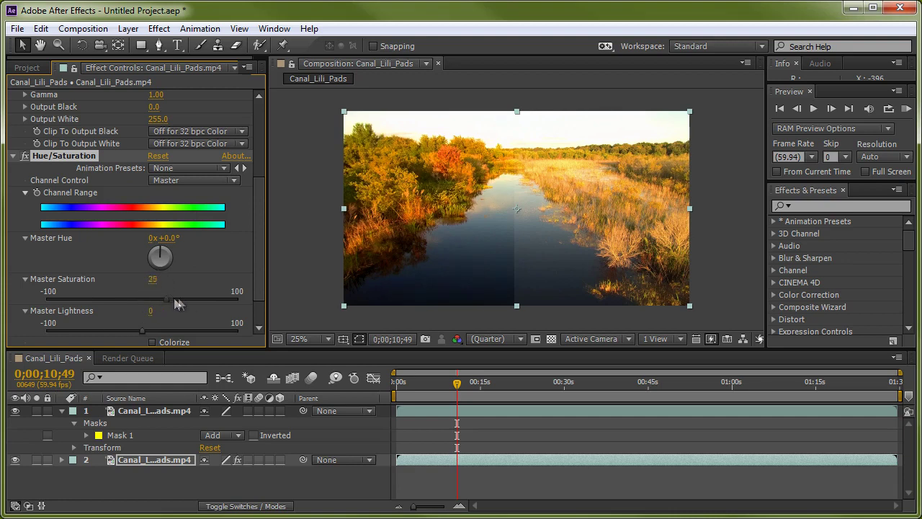
pyautogui.moveTo(141, 299)
pyautogui.mouseDown()
pyautogui.moveTo(47, 297)
pyautogui.moveTo(261, 300)
pyautogui.moveTo(152, 309)
pyautogui.mouseUp()
# Switch Hue/Saturation Channel Control to Yellows and set Yellow Saturation to -30.
pyautogui.click(213, 182)
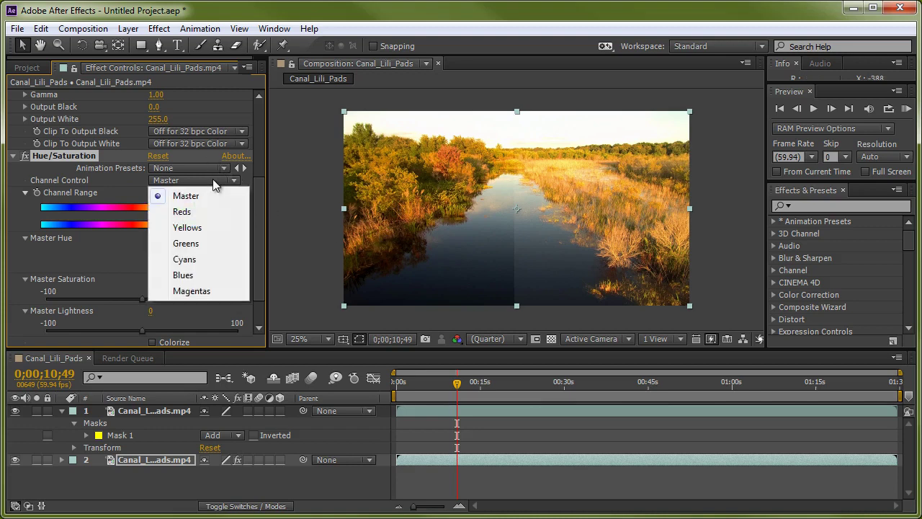
pyautogui.click(189, 227)
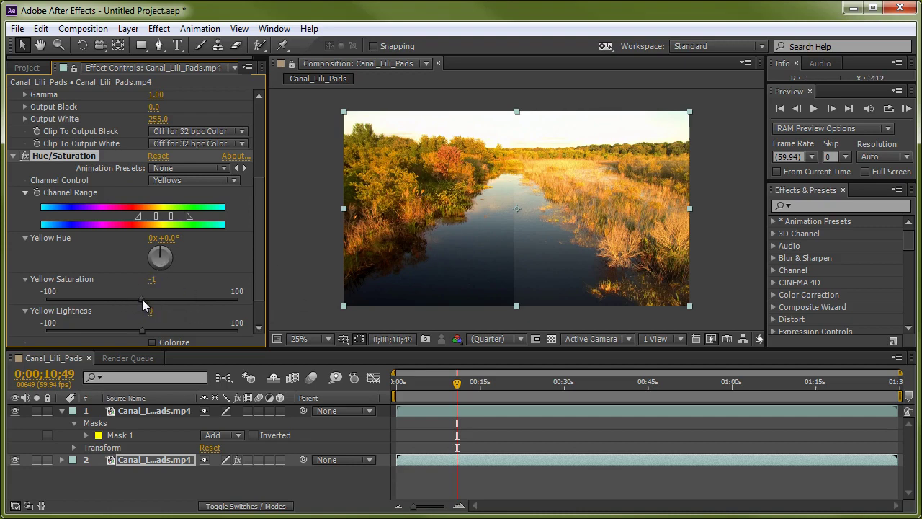
pyautogui.moveTo(142, 299); pyautogui.dragTo(9, 304)
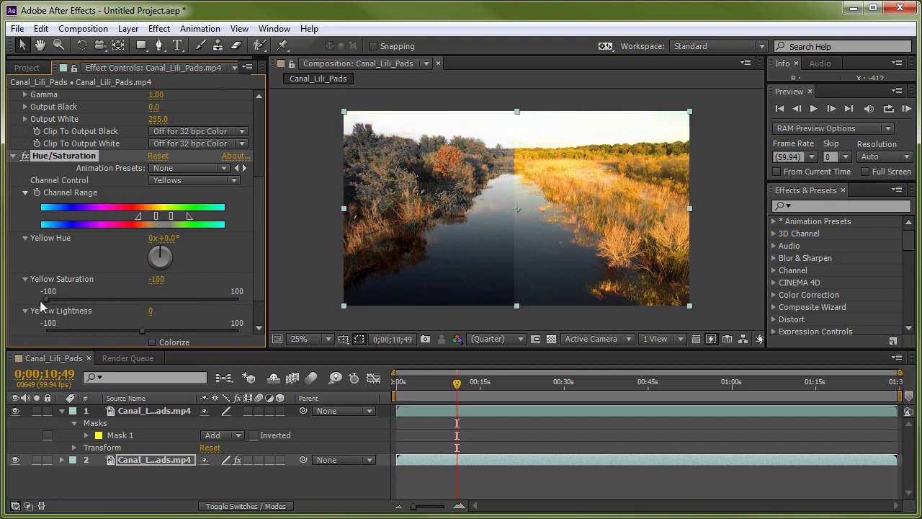
pyautogui.moveTo(40, 301); pyautogui.dragTo(105, 304)
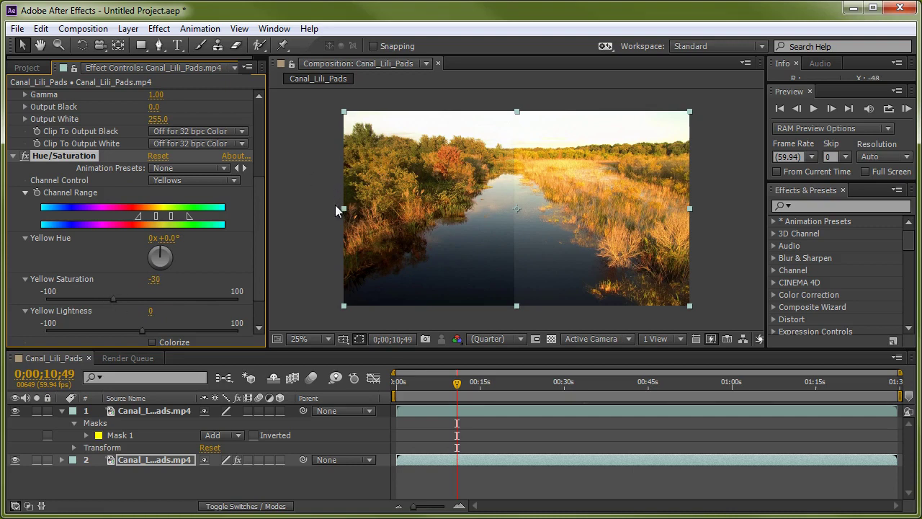
# Set Channel Control to Reds and lower Red Saturation to -18.
pyautogui.click(233, 180)
pyautogui.click(211, 211)
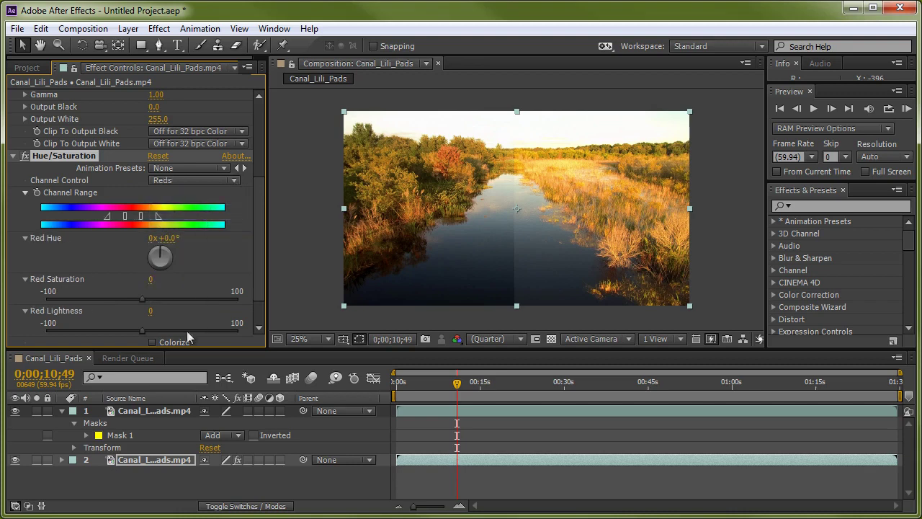
pyautogui.moveTo(145, 299)
pyautogui.mouseDown()
pyautogui.moveTo(80, 301)
pyautogui.moveTo(213, 300)
pyautogui.moveTo(146, 306)
pyautogui.mouseUp()
# Zoom the viewer to 50% and pan with the Hand tool to inspect the grade.
pyautogui.press('.')
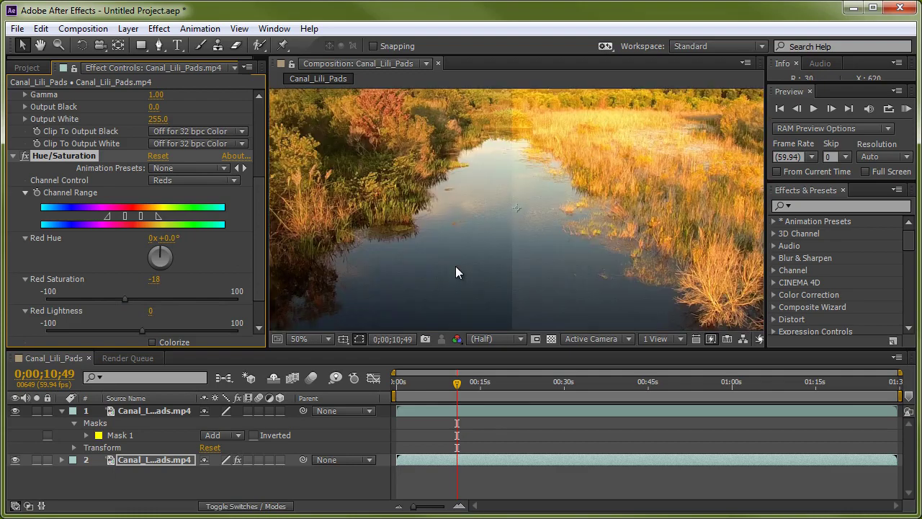
pyautogui.press('h')
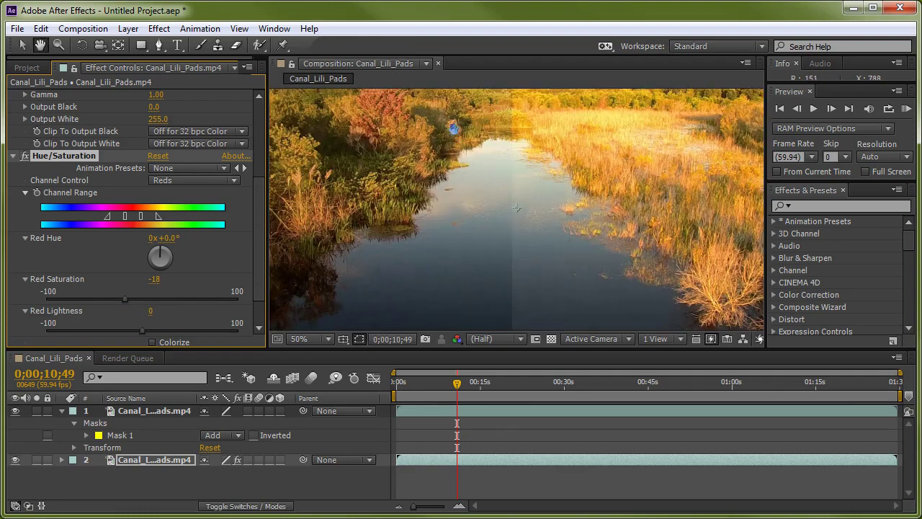
pyautogui.moveTo(454, 128); pyautogui.dragTo(531, 167)
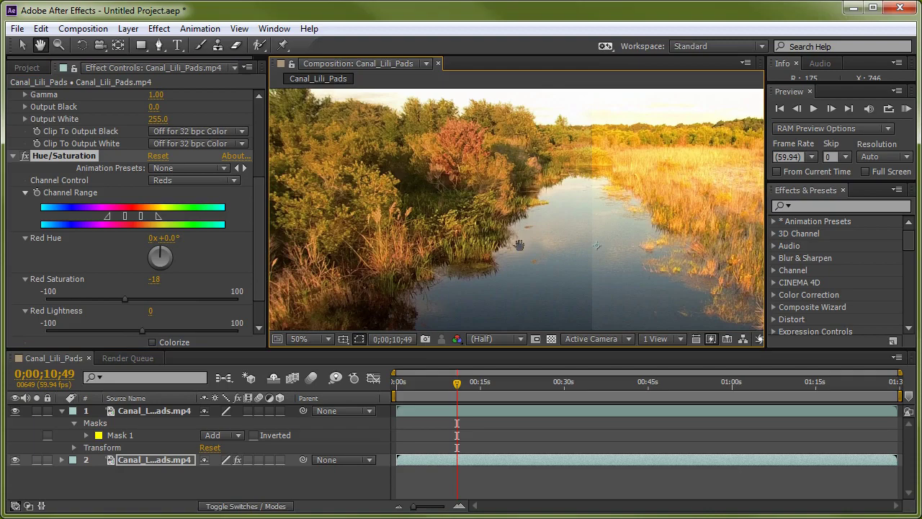
pyautogui.press('v')
pyautogui.press('h')
pyautogui.moveTo(546, 281); pyautogui.dragTo(473, 265)
pyautogui.press('v')
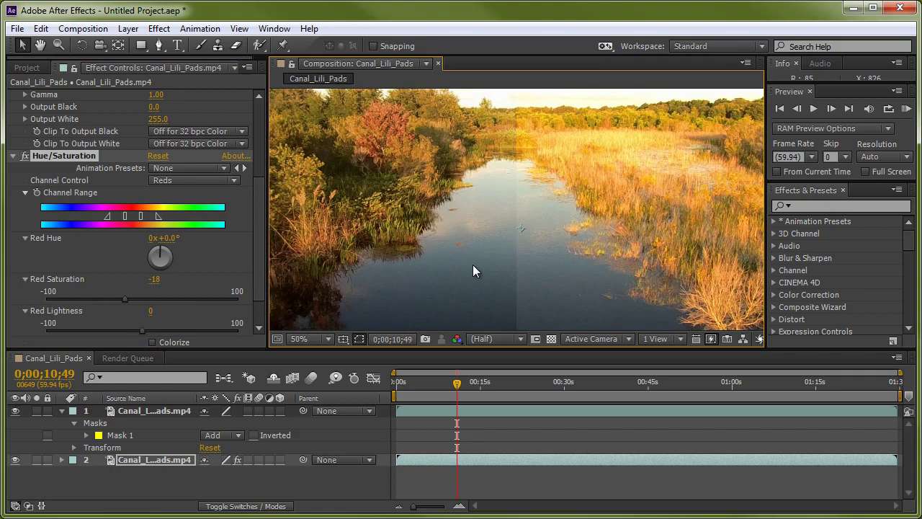
pyautogui.click(329, 340)
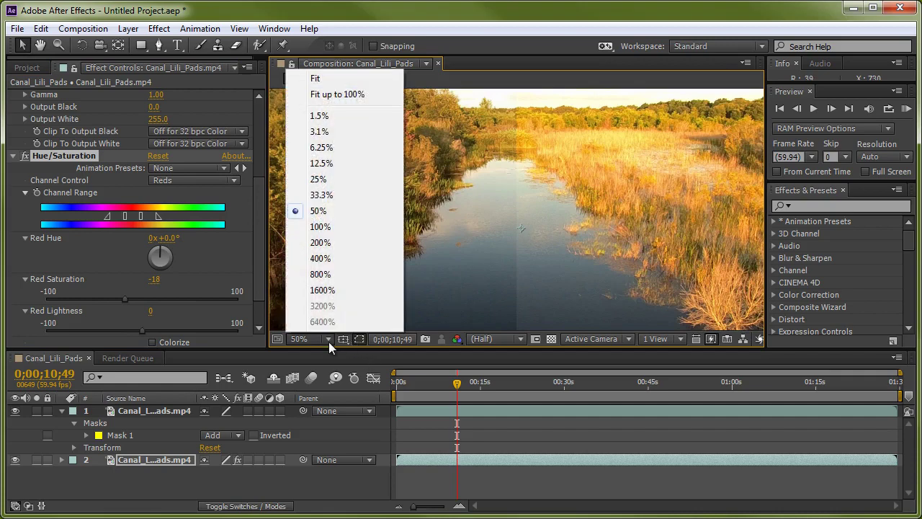
# Fit the whole frame in the viewer and scrub the clip to 0;00;17;46 to review the grade.
pyautogui.click(331, 79)
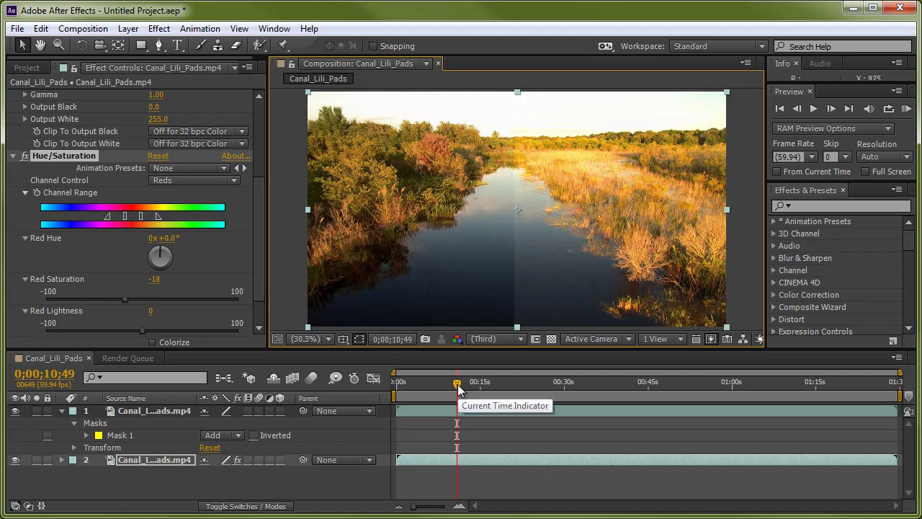
pyautogui.moveTo(459, 389); pyautogui.dragTo(489, 387)
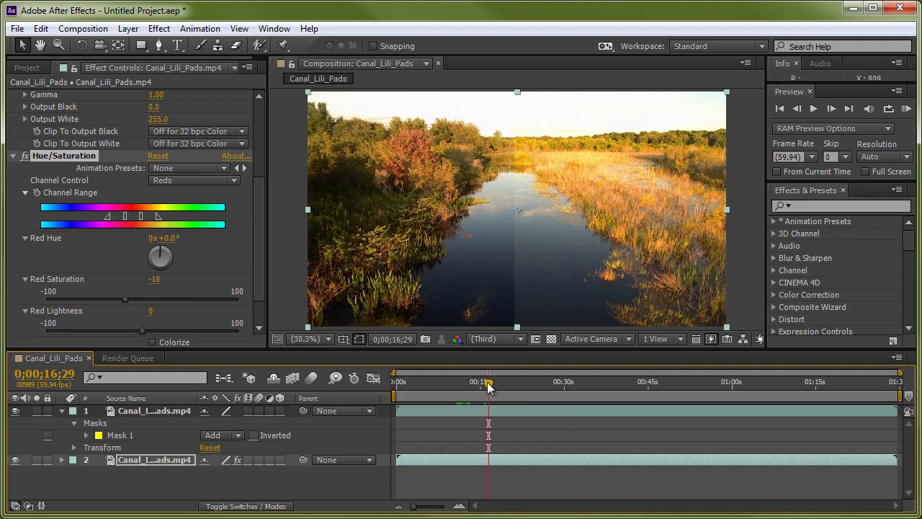
pyautogui.moveTo(488, 384); pyautogui.dragTo(510, 387)
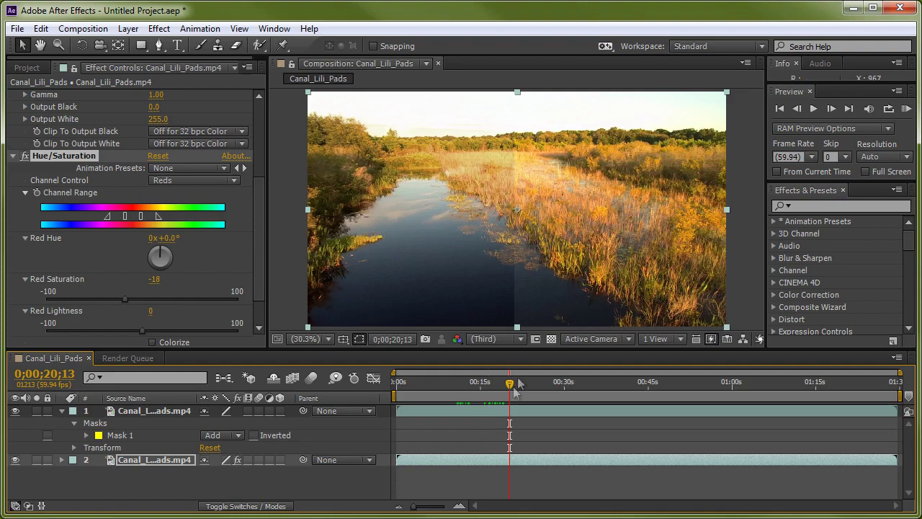
pyautogui.moveTo(511, 387); pyautogui.dragTo(522, 387)
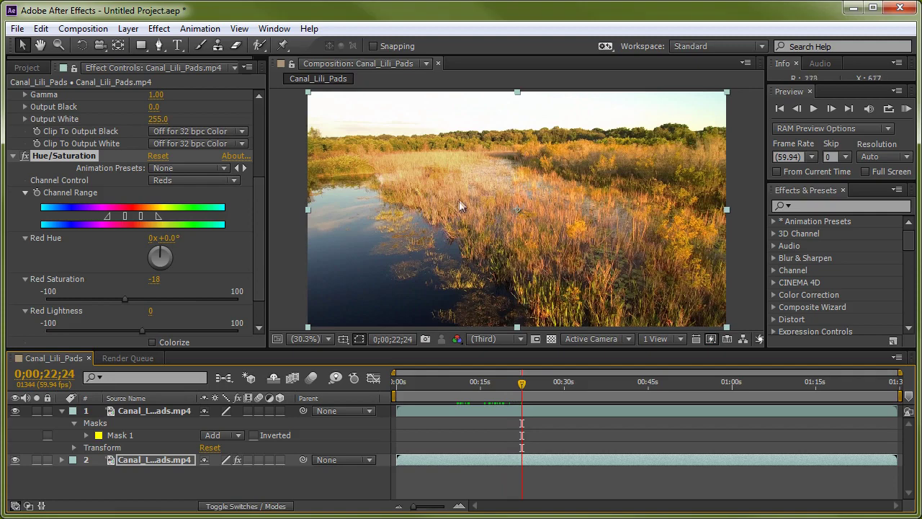
pyautogui.moveTo(521, 387); pyautogui.dragTo(499, 388)
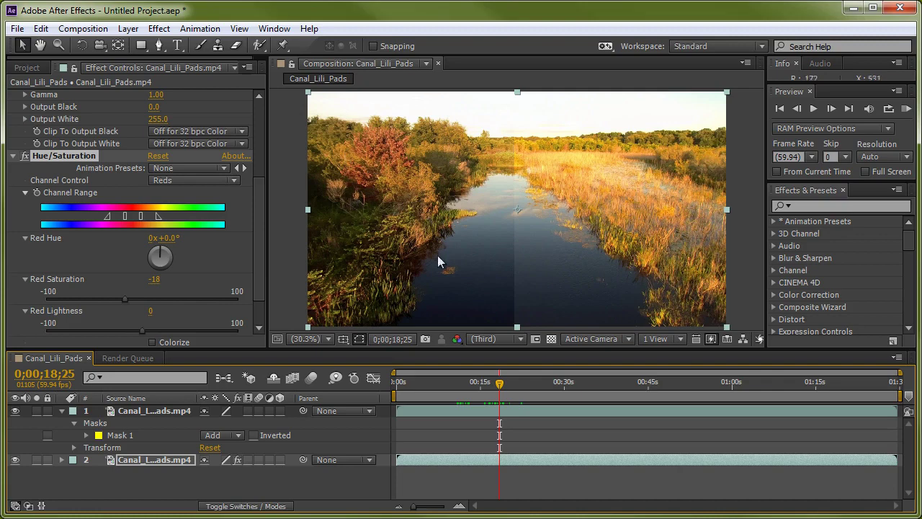
pyautogui.moveTo(499, 386)
pyautogui.mouseDown()
pyautogui.moveTo(516, 389)
pyautogui.moveTo(497, 388)
pyautogui.mouseUp()
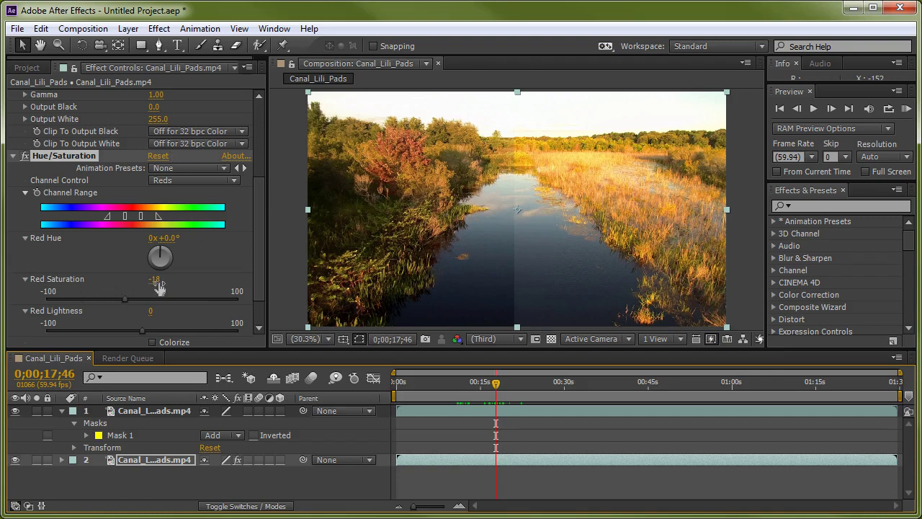
# Switch Hue/Saturation Channel Control back to Yellows and select the Levels effect.
pyautogui.click(194, 181)
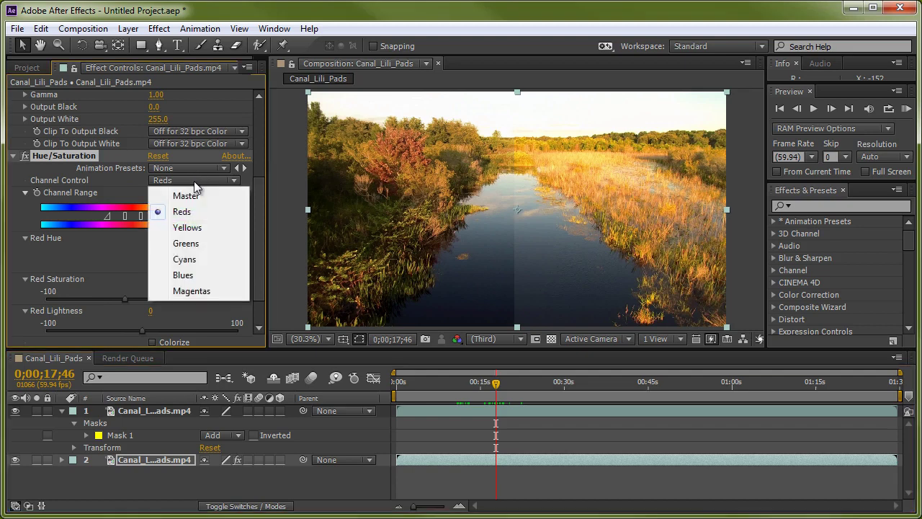
pyautogui.click(189, 228)
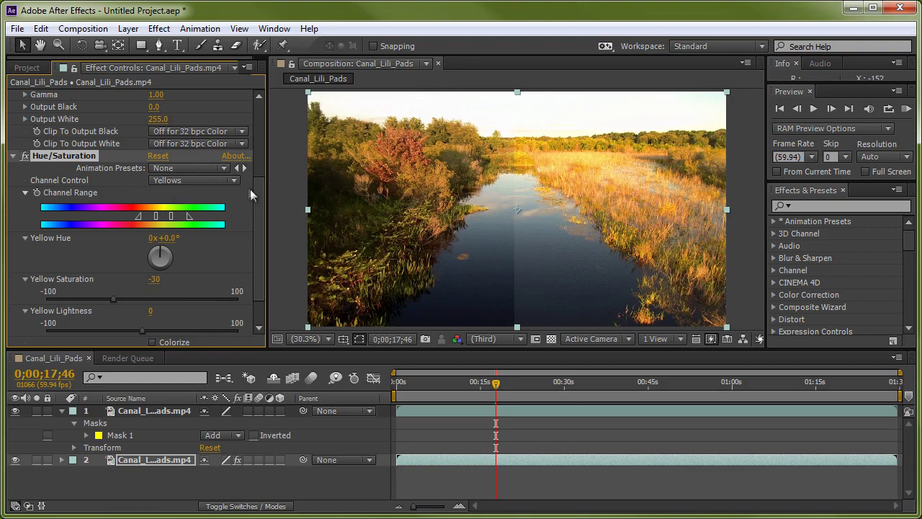
pyautogui.moveTo(258, 225); pyautogui.dragTo(258, 100)
pyautogui.click(43, 95)
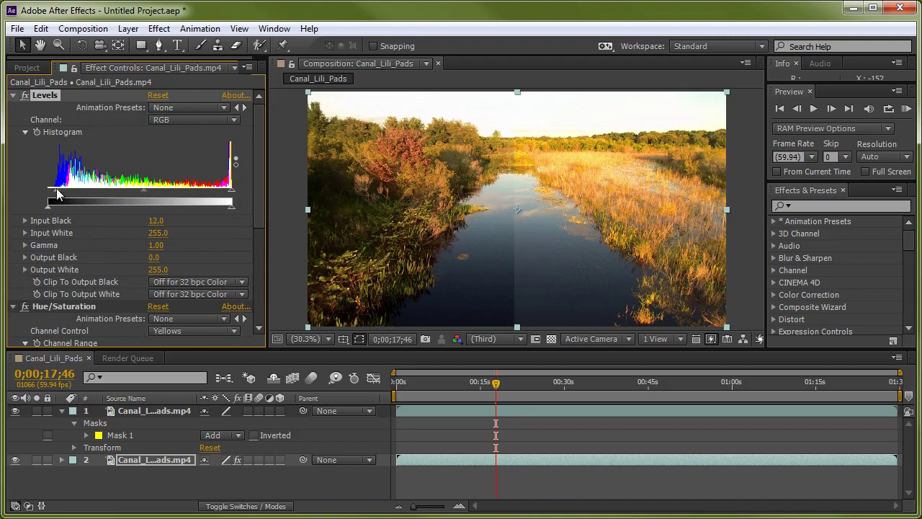
# Set Levels to Input Black 19.0, Gamma 1.01 and Input White 237.0, checking on the timeline.
pyautogui.moveTo(58, 194); pyautogui.dragTo(54, 195)
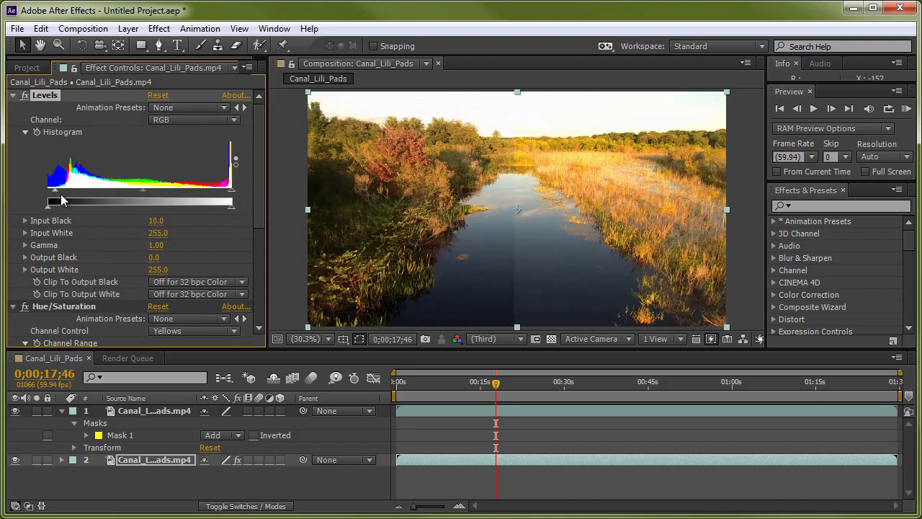
pyautogui.moveTo(62, 201)
pyautogui.mouseDown()
pyautogui.moveTo(83, 197)
pyautogui.moveTo(52, 199)
pyautogui.moveTo(85, 198)
pyautogui.moveTo(48, 198)
pyautogui.moveTo(62, 199)
pyautogui.mouseUp()
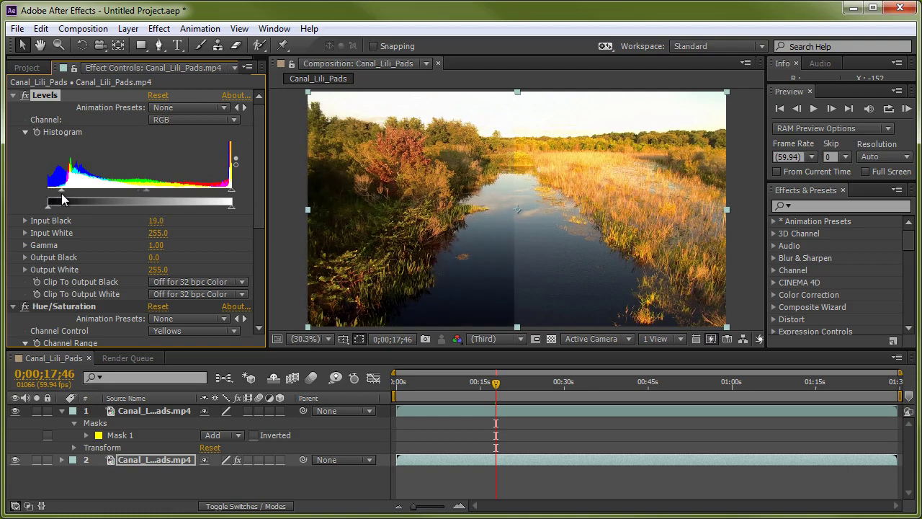
pyautogui.moveTo(147, 190)
pyautogui.mouseDown()
pyautogui.moveTo(132, 190)
pyautogui.moveTo(146, 190)
pyautogui.mouseUp()
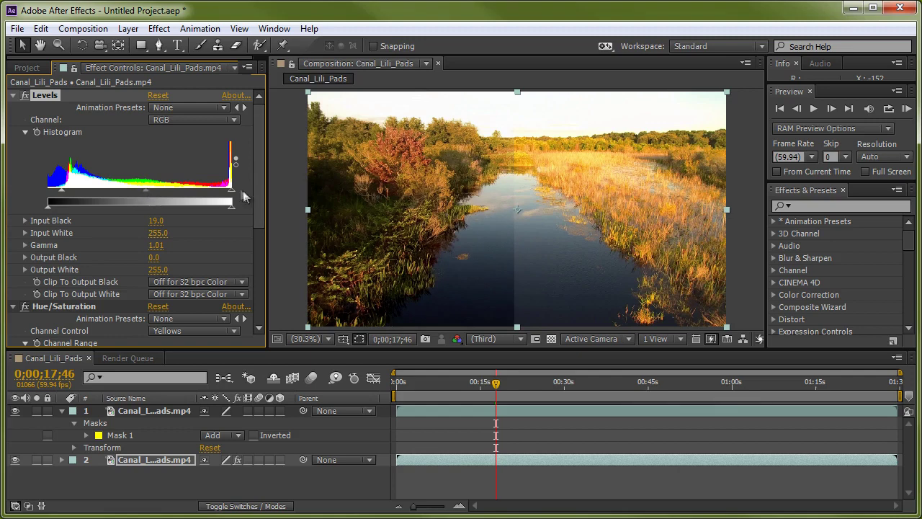
pyautogui.moveTo(231, 202); pyautogui.dragTo(217, 201)
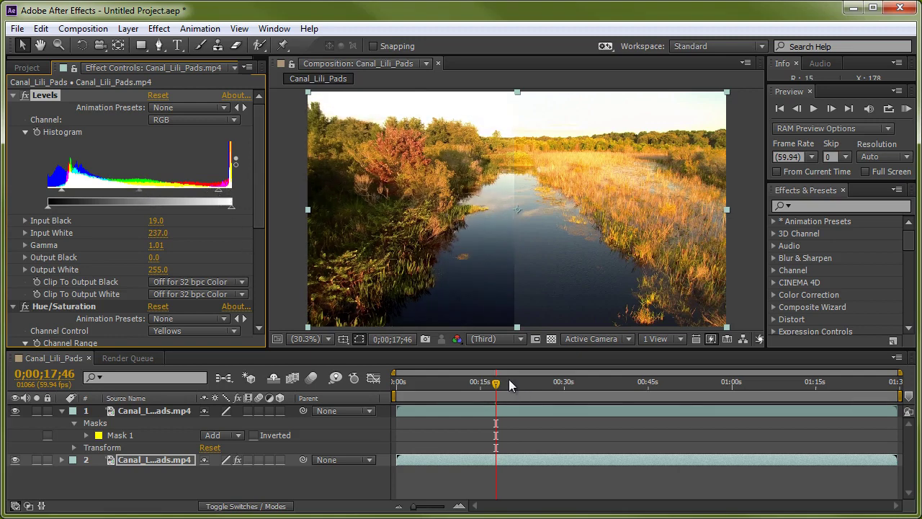
pyautogui.moveTo(498, 384); pyautogui.dragTo(489, 391)
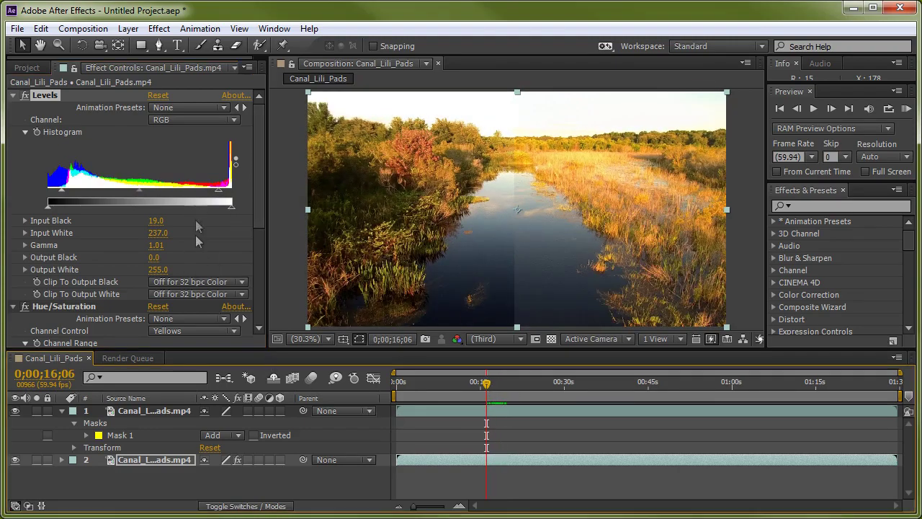